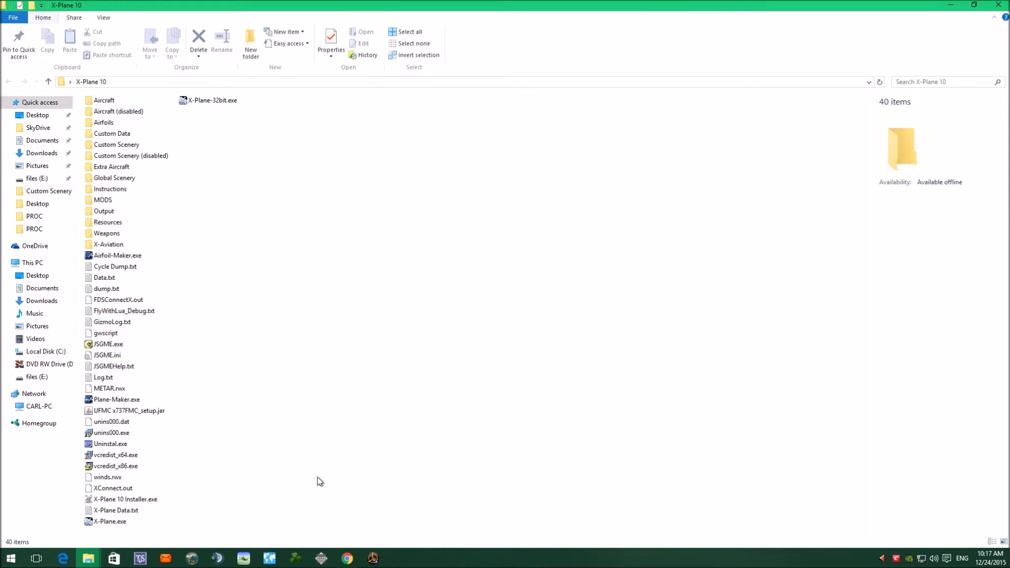
# Check both Custom Scenery and Custom Scenery (disabled), ending in Custom Scenery's 74 items
pyautogui.doubleClick(90, 146)
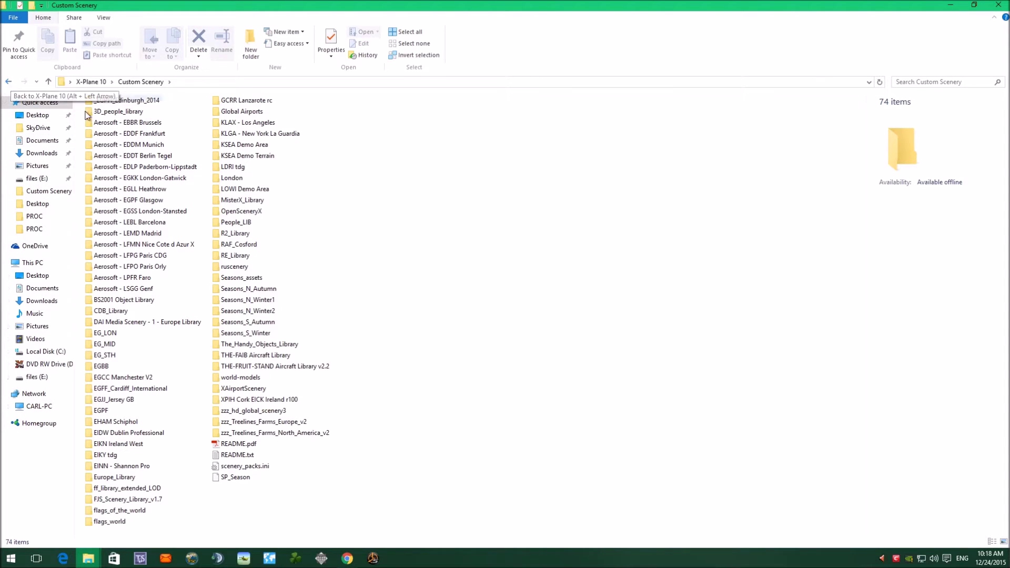
pyautogui.click(9, 81)
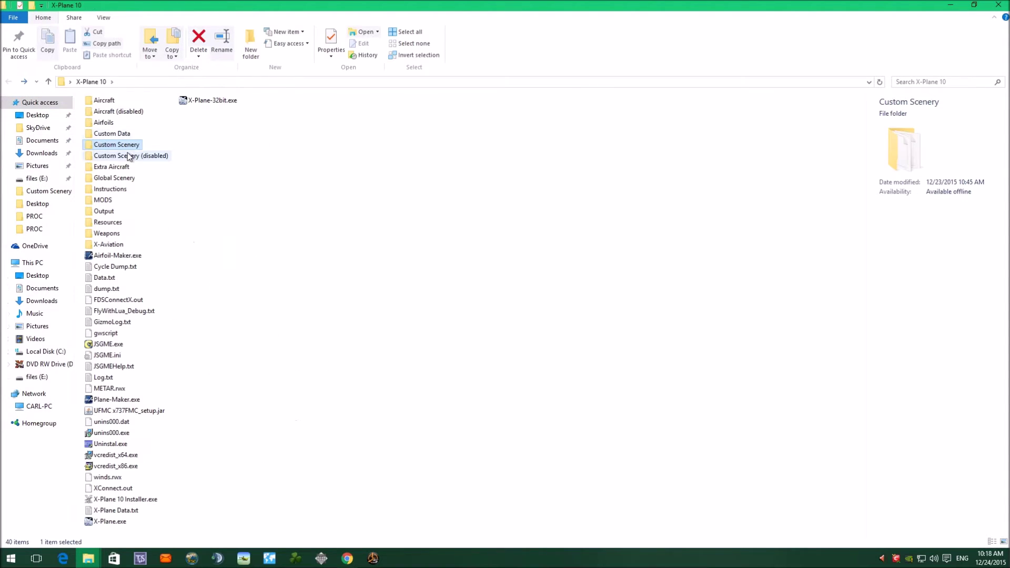
pyautogui.doubleClick(90, 158)
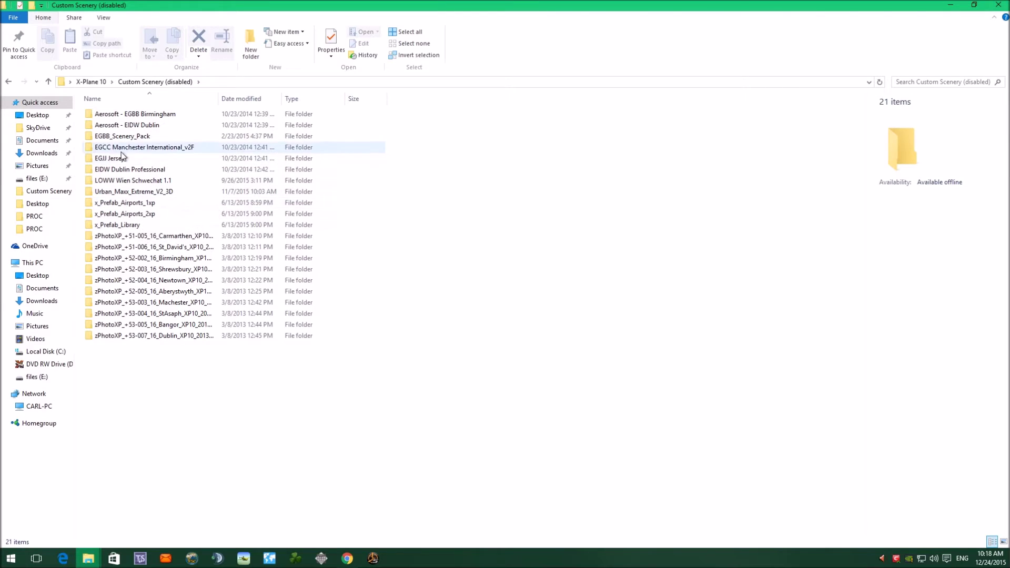
pyautogui.click(8, 82)
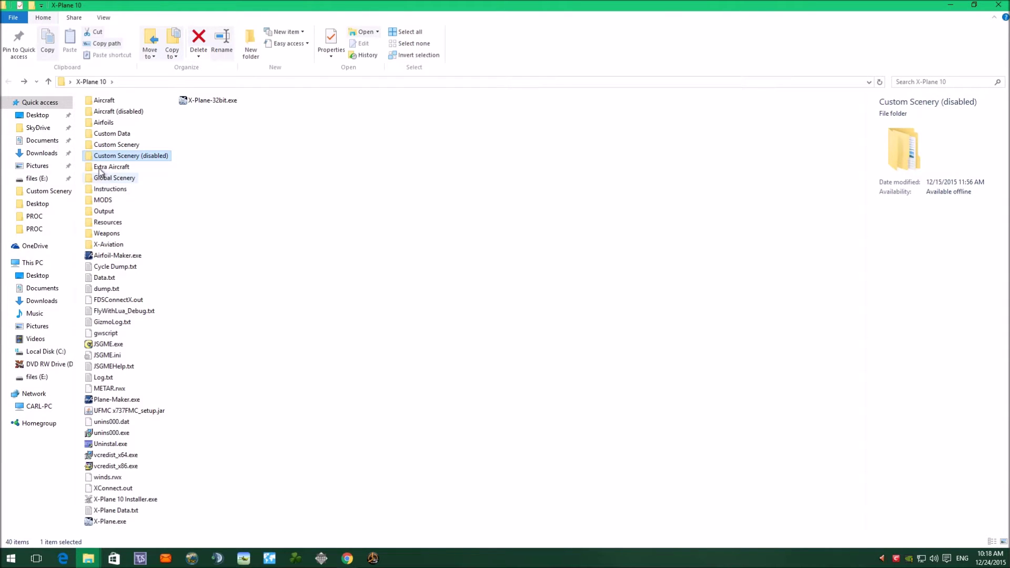
pyautogui.doubleClick(94, 145)
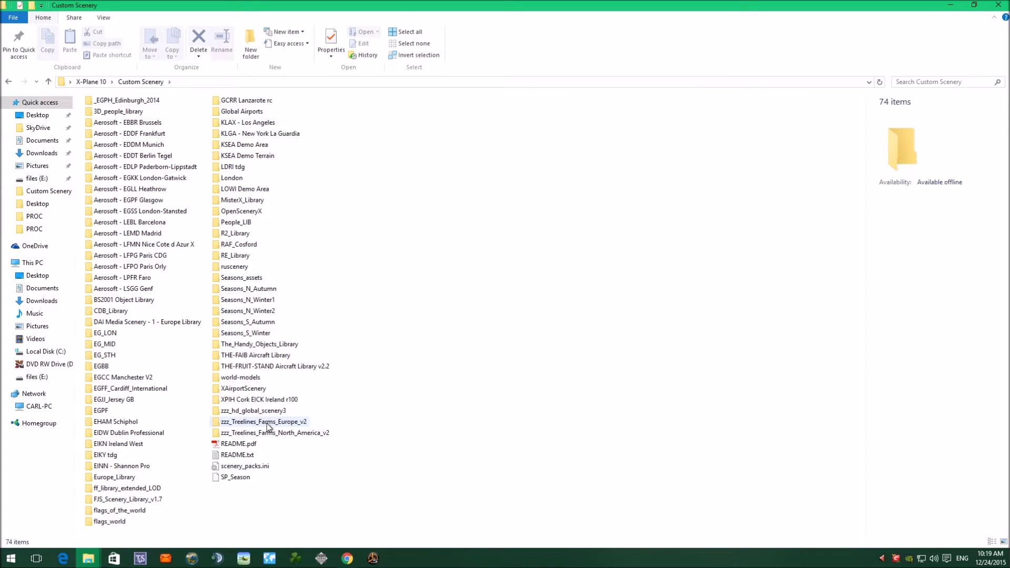
# Open the 3.46 KB scenery_packs.ini configuration file in Notepad
pyautogui.moveTo(263, 425)
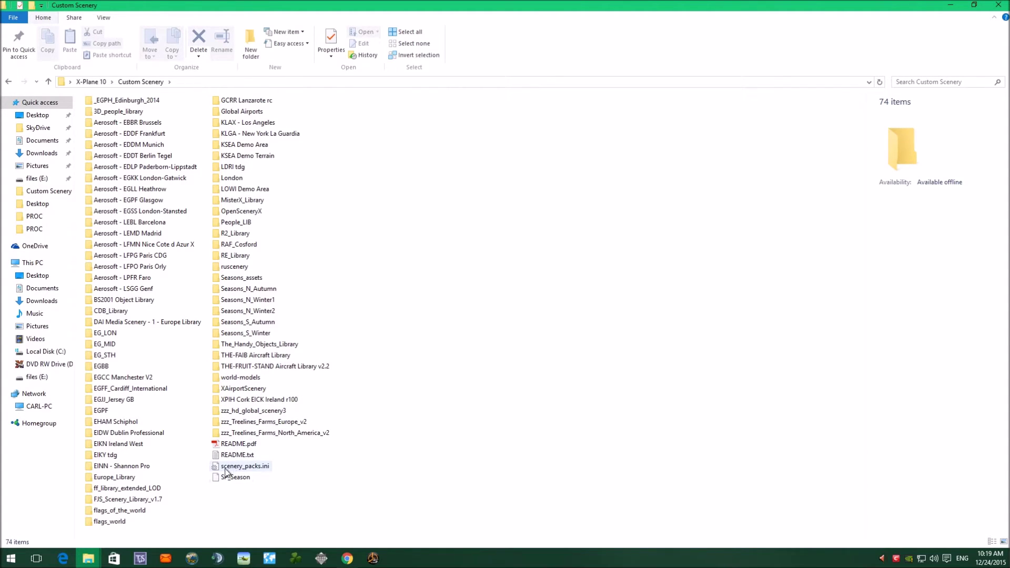
pyautogui.moveTo(216, 471)
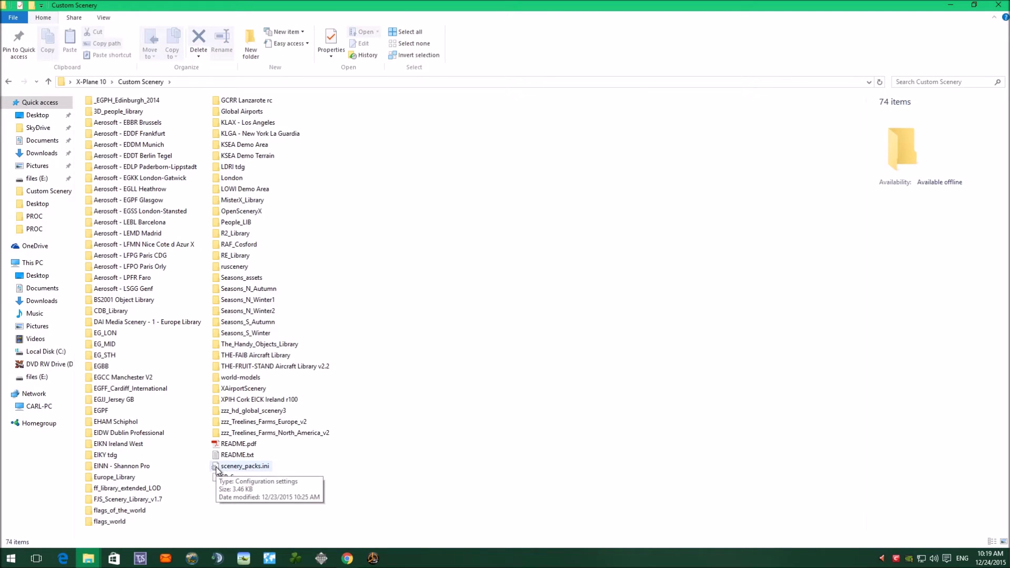
pyautogui.doubleClick(232, 466)
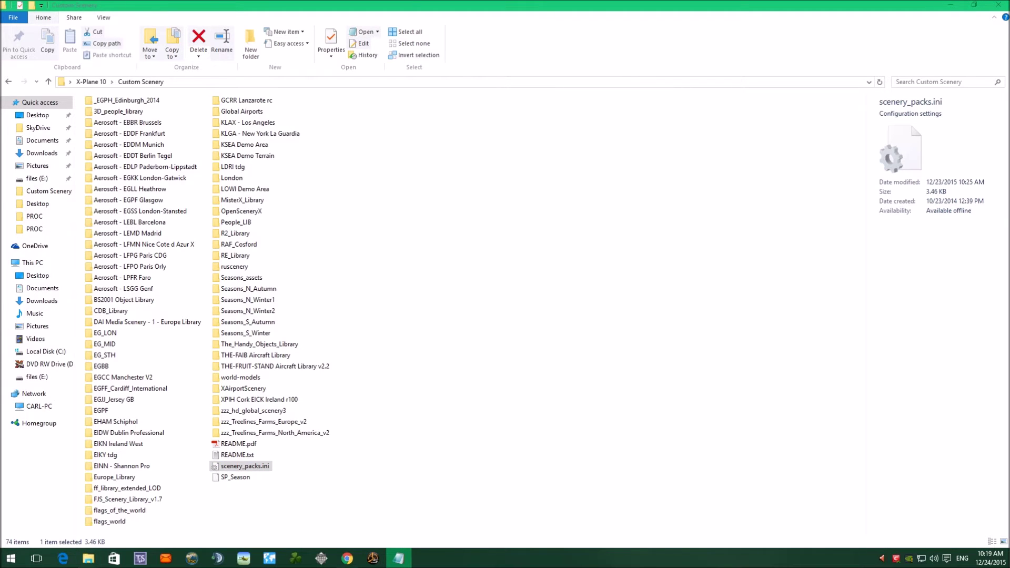
# Place Notepad over the folder and scroll through scenery_packs.ini's SCENERY_PACK entries and back
pyautogui.moveTo(803, 50); pyautogui.dragTo(428, 60)
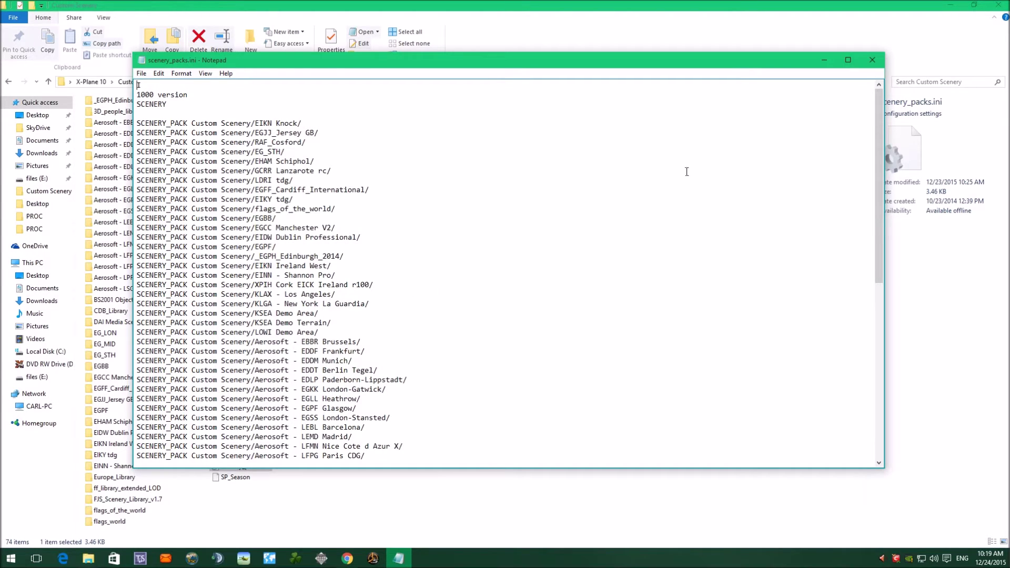
pyautogui.moveTo(878, 152); pyautogui.dragTo(863, 136)
pyautogui.scroll(-1, 362, 139)
pyautogui.scroll(-1, 363, 139)
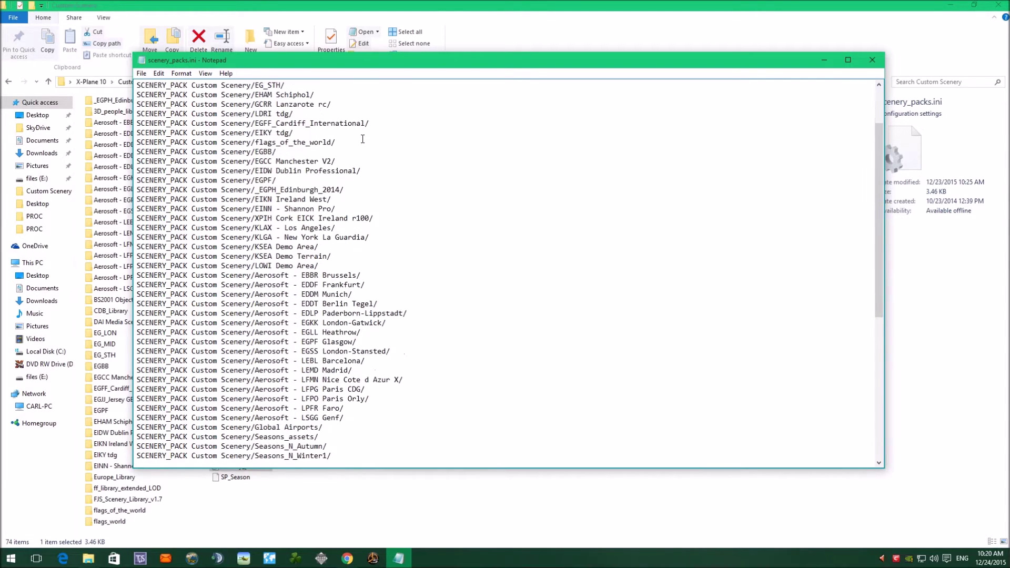
pyautogui.scroll(-7, 362, 139)
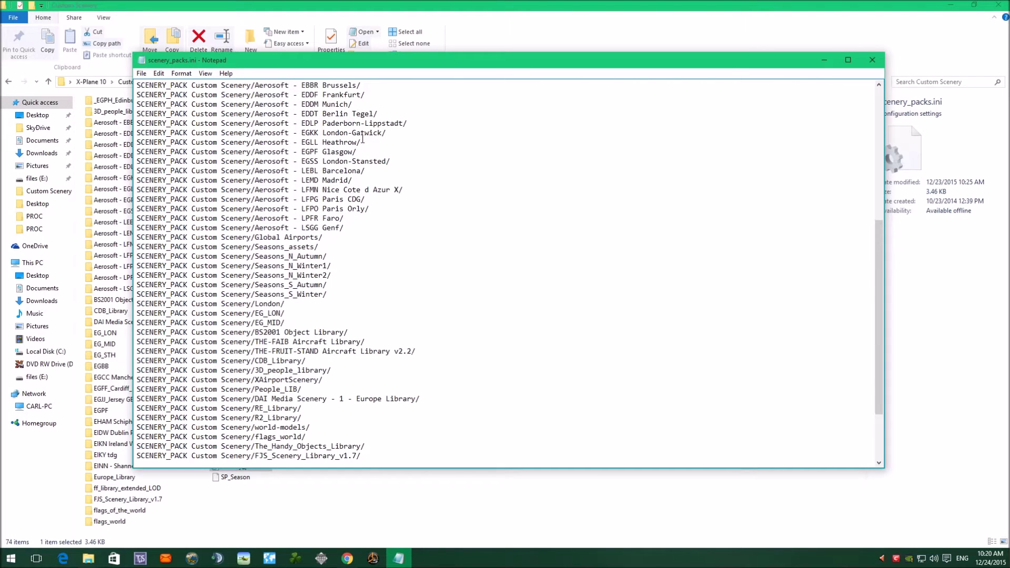
pyautogui.scroll(9, 362, 139)
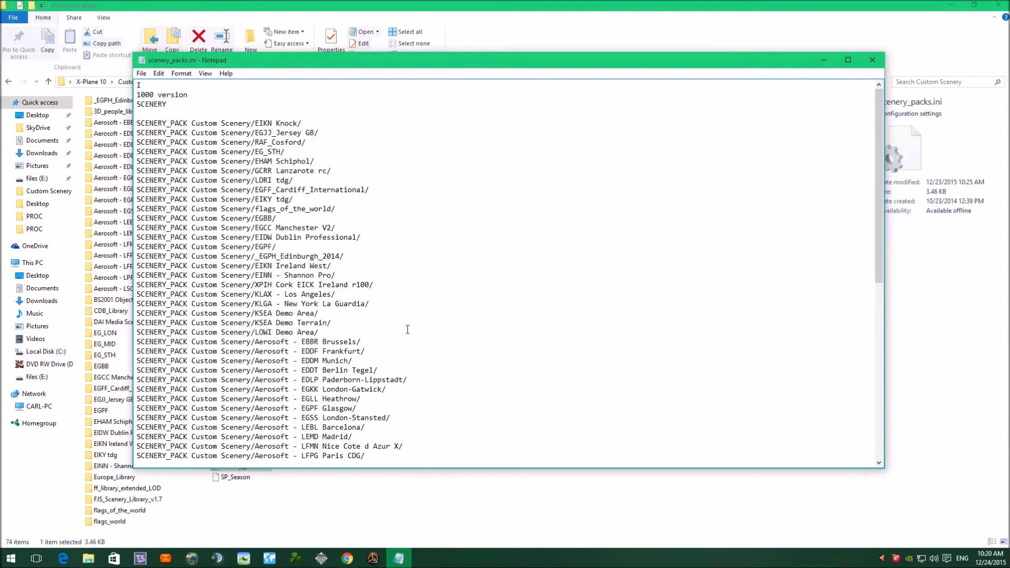
pyautogui.scroll(-5, 305, 297)
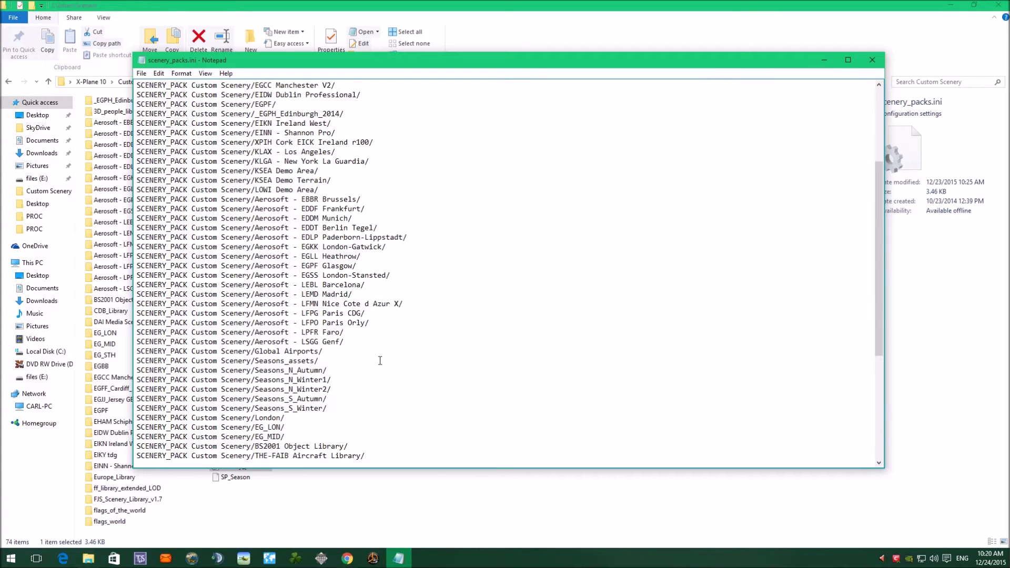
pyautogui.scroll(-2, 379, 361)
pyautogui.scroll(-2, 380, 361)
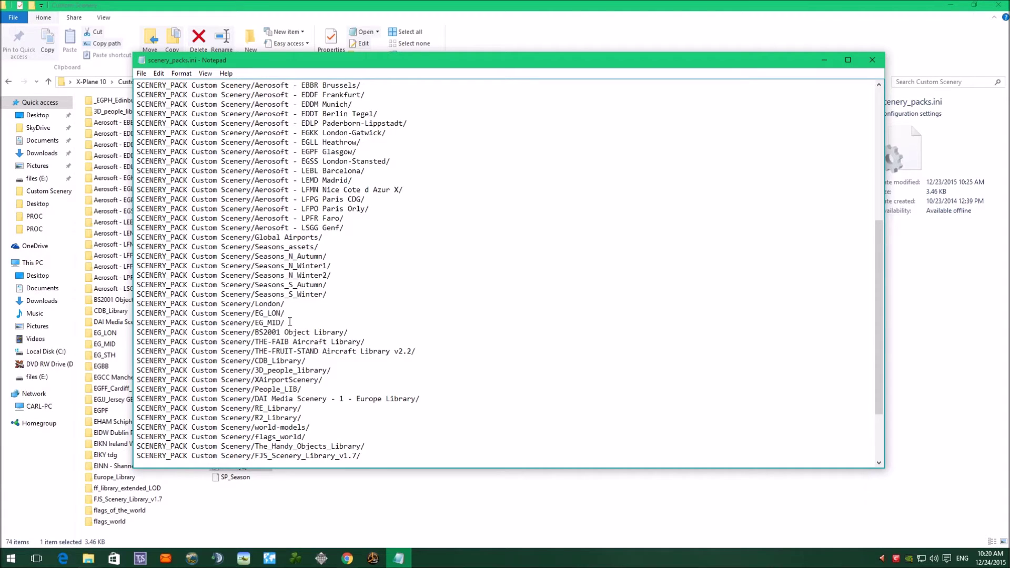
pyautogui.scroll(-2, 365, 319)
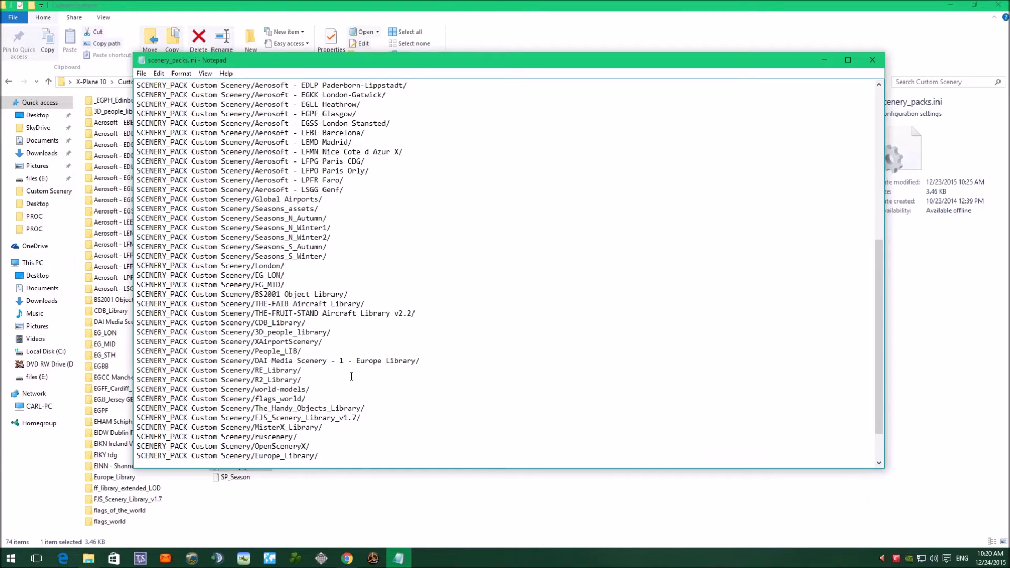
pyautogui.scroll(-2, 351, 376)
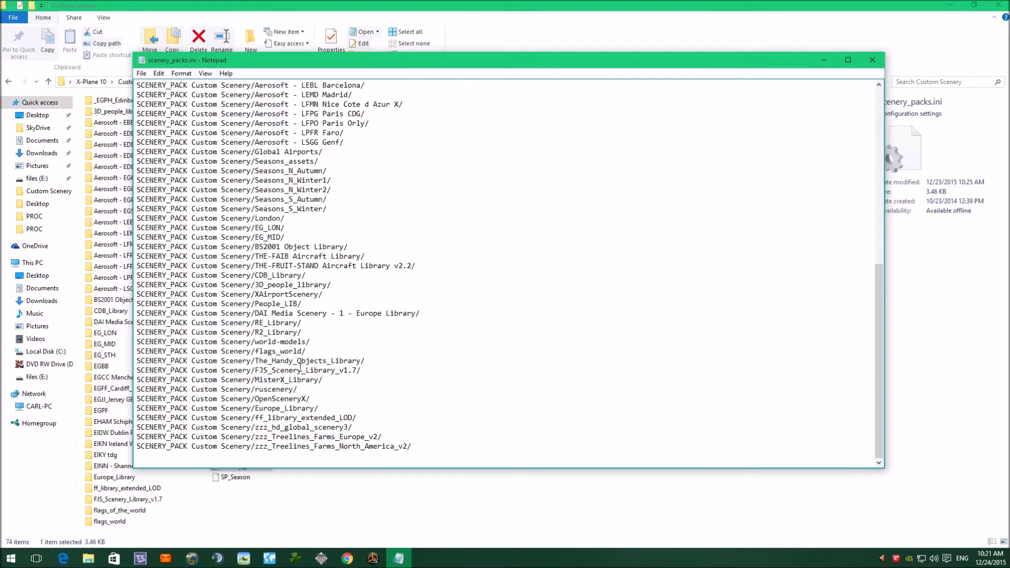
pyautogui.scroll(12, 296, 309)
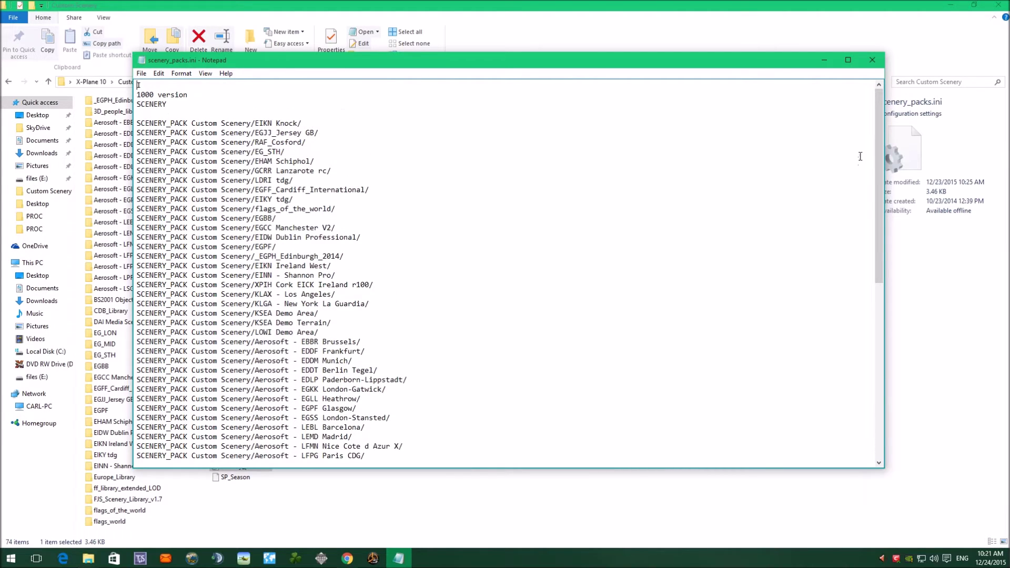
# Close scenery_packs.ini and bring up the X-Plane.org Downloads page in Chrome, skimming it
pyautogui.click(871, 60)
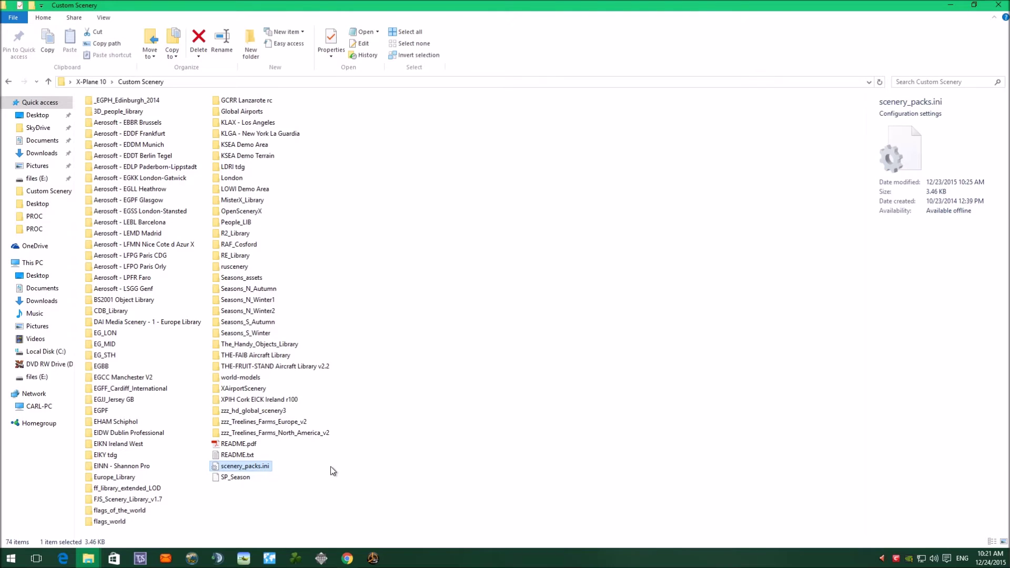
pyautogui.click(347, 558)
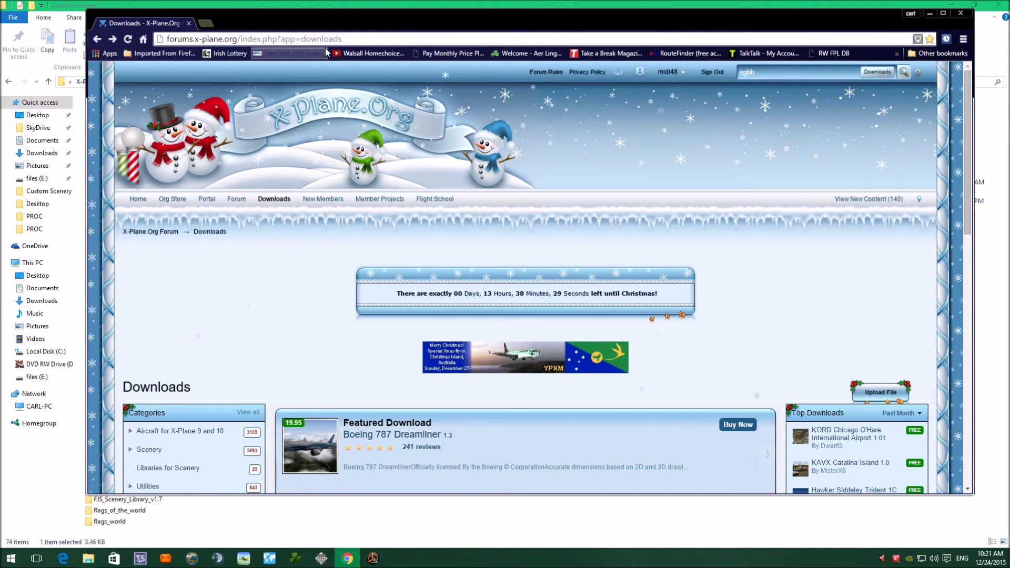
pyautogui.scroll(-3, 301, 263)
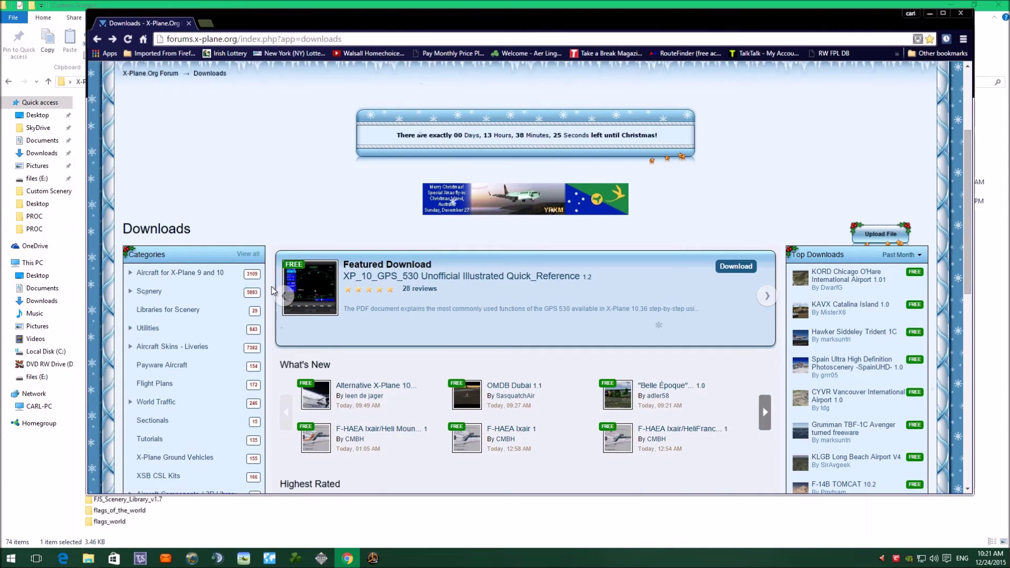
pyautogui.scroll(3, 277, 218)
pyautogui.scroll(-7, 279, 222)
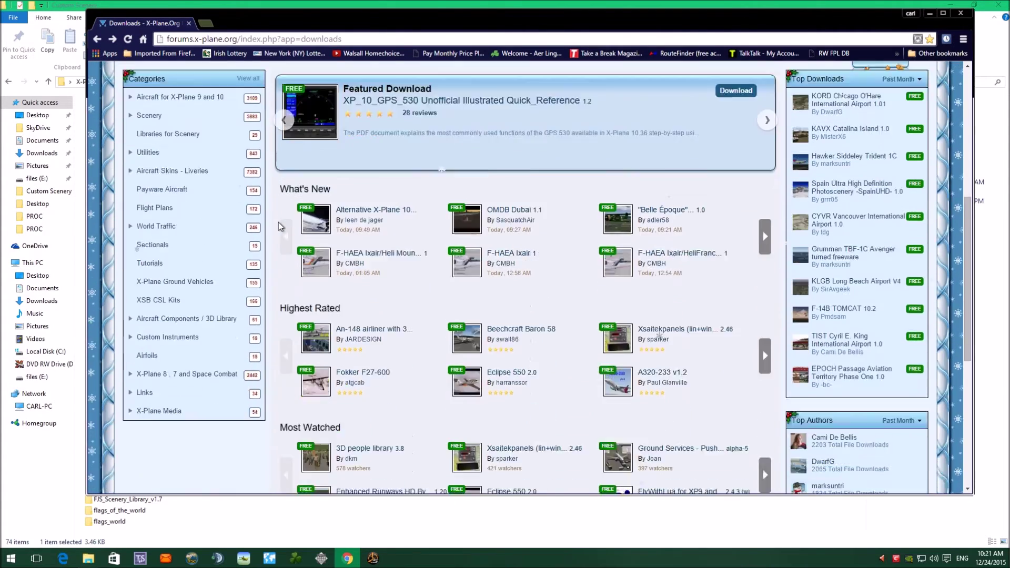
pyautogui.scroll(8, 279, 222)
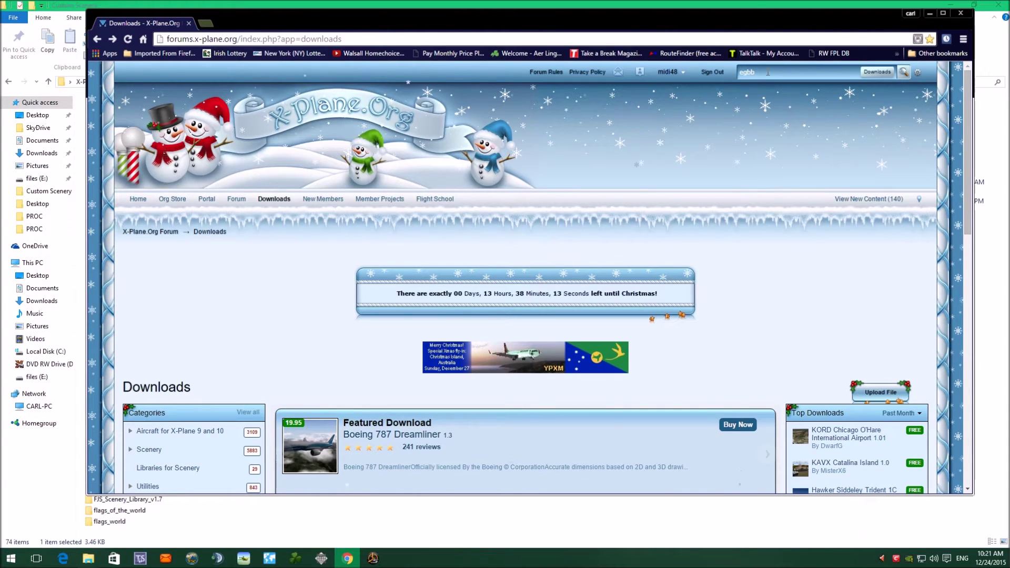
# Search downloads for egbb and open EGBB Birmingham Airport 2.0 from the 13 results
pyautogui.click(905, 73)
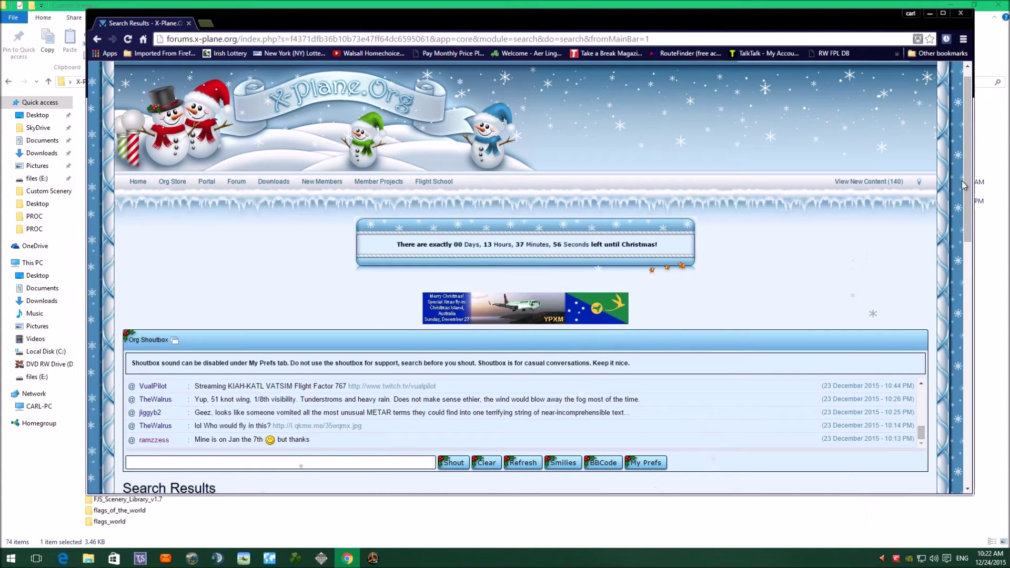
pyautogui.moveTo(969, 184); pyautogui.dragTo(969, 335)
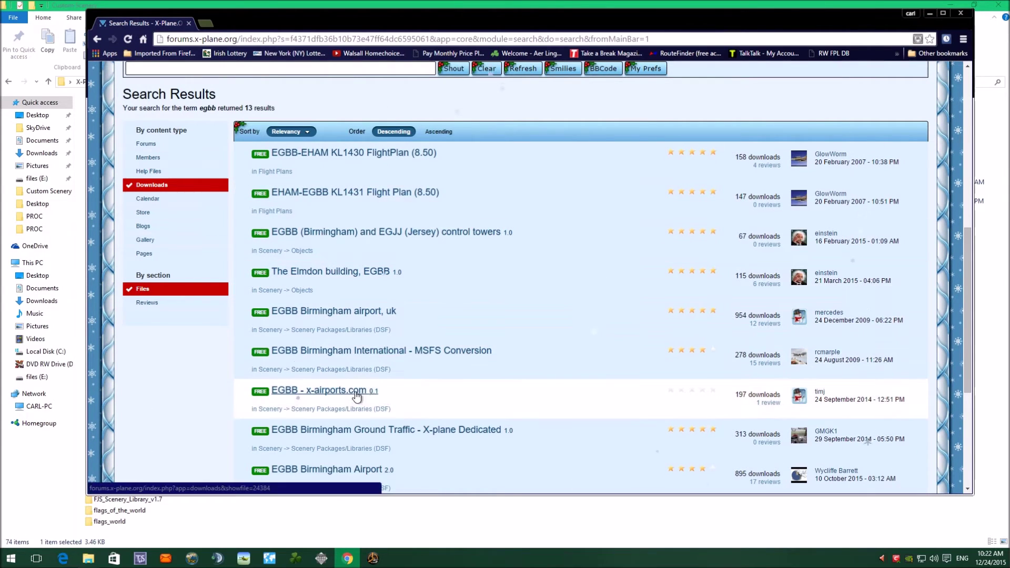
pyautogui.scroll(-1, 421, 409)
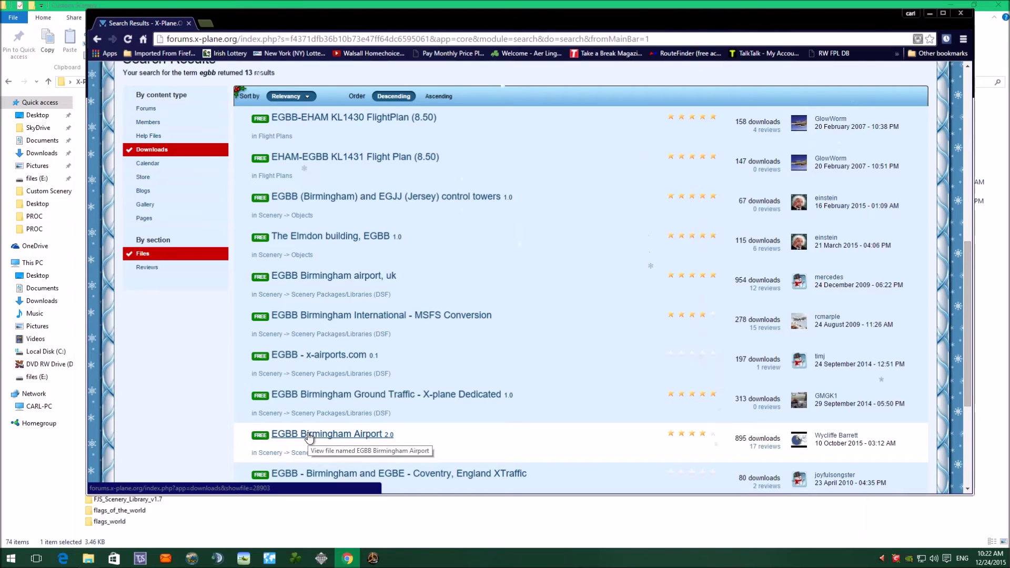
pyautogui.click(309, 437)
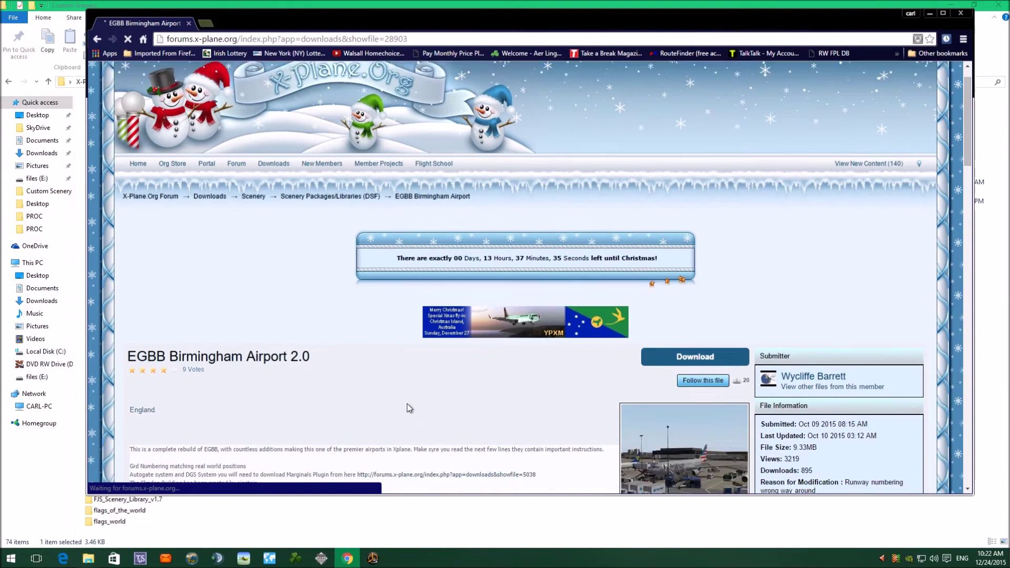
pyautogui.scroll(-4, 409, 408)
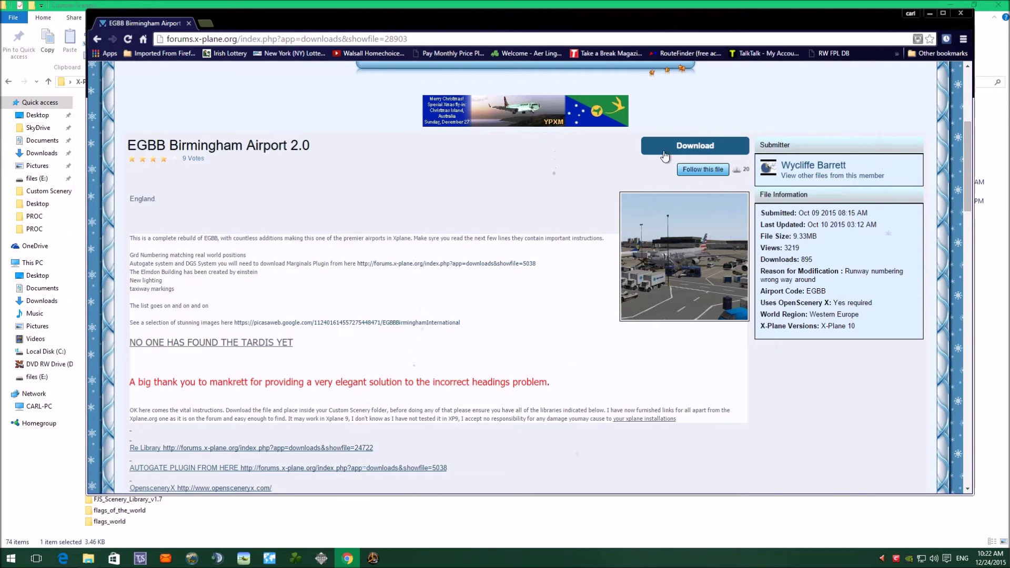
pyautogui.scroll(-2, 550, 305)
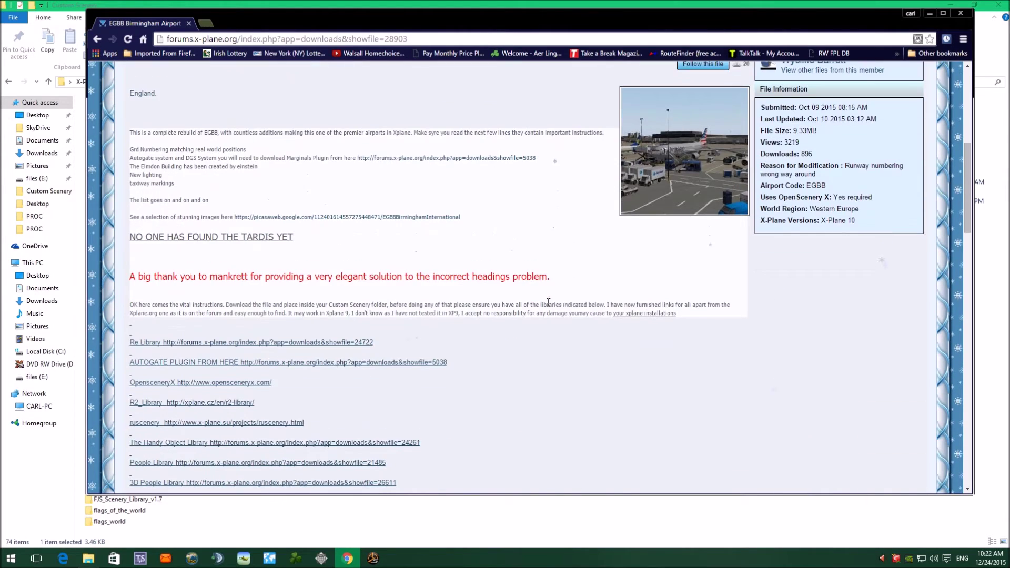
pyautogui.scroll(-2, 430, 361)
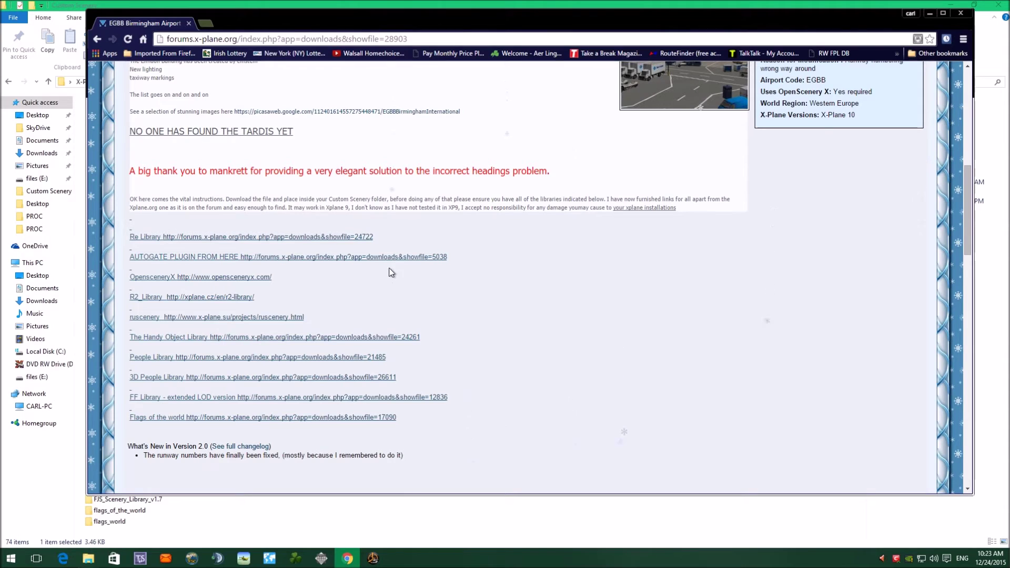
pyautogui.scroll(3, 409, 245)
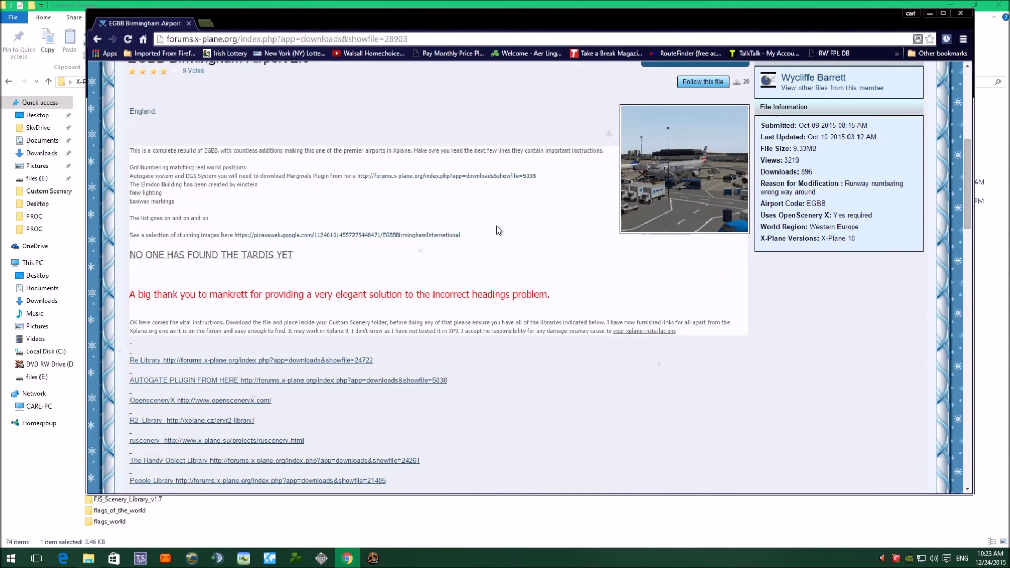
pyautogui.scroll(-2, 495, 390)
pyautogui.scroll(-1, 494, 396)
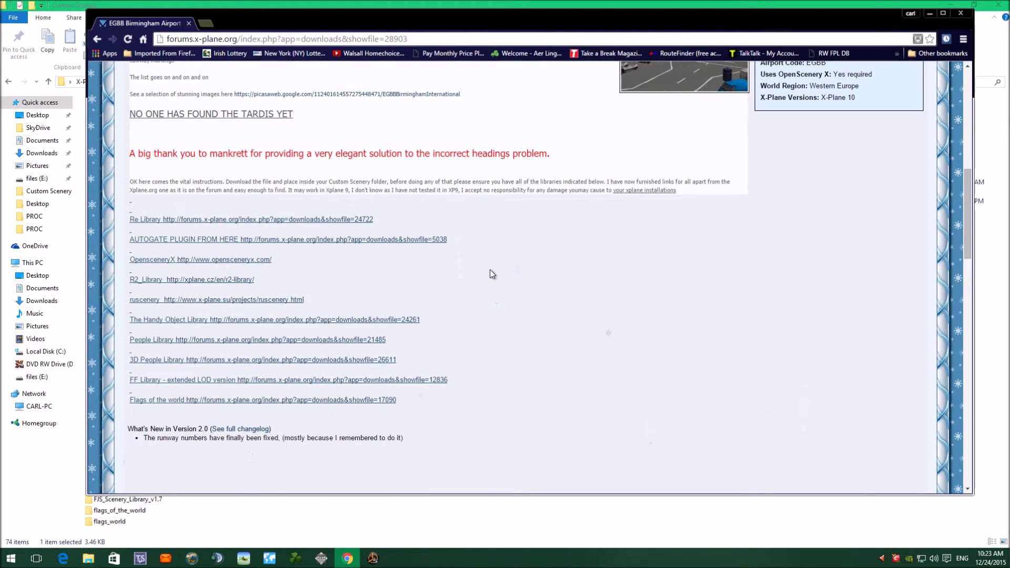
pyautogui.scroll(-1, 490, 272)
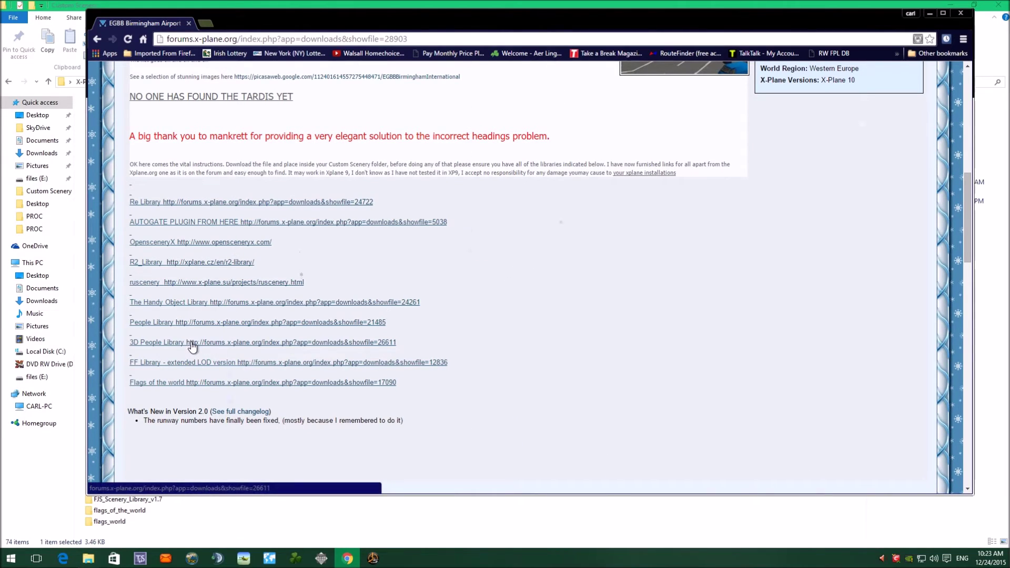
pyautogui.scroll(1, 520, 313)
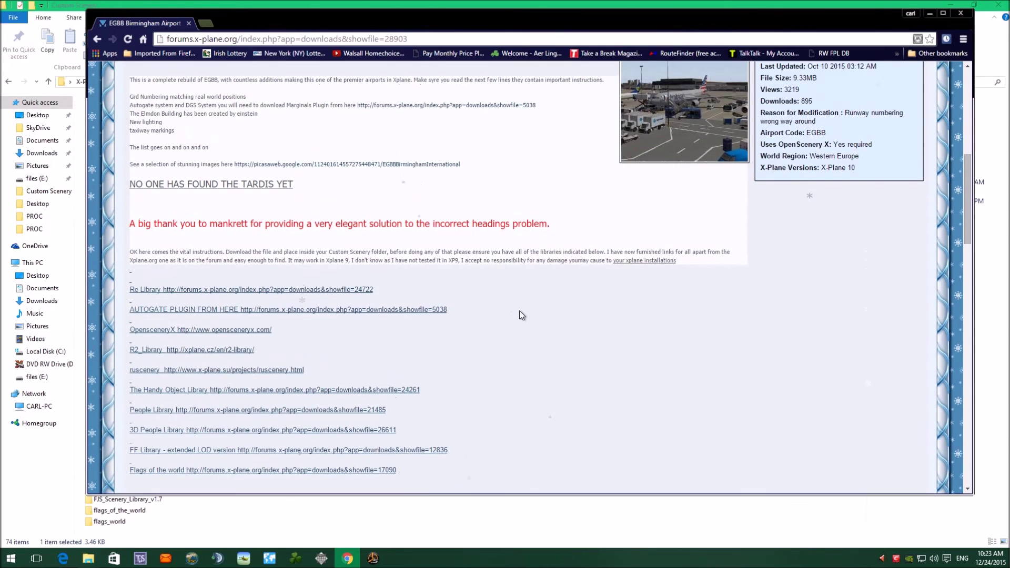
pyautogui.scroll(-1, 520, 314)
pyautogui.scroll(-1, 519, 314)
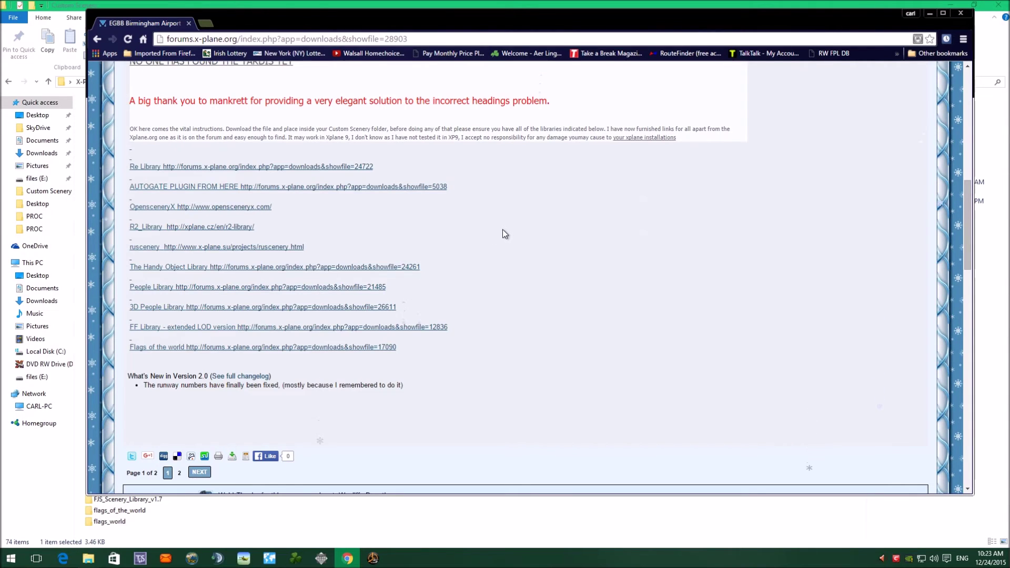
pyautogui.scroll(5, 503, 230)
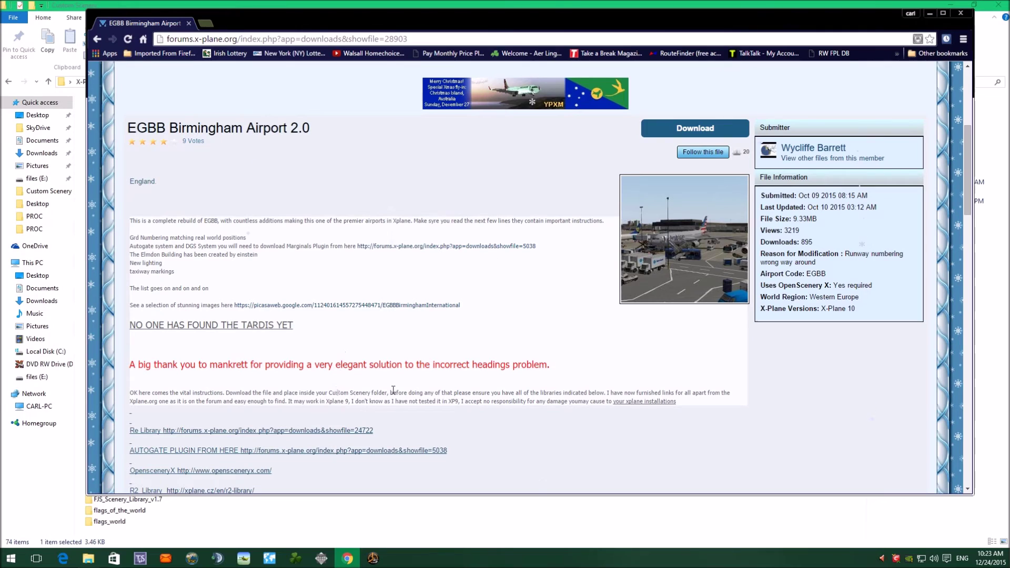
pyautogui.scroll(-4, 429, 416)
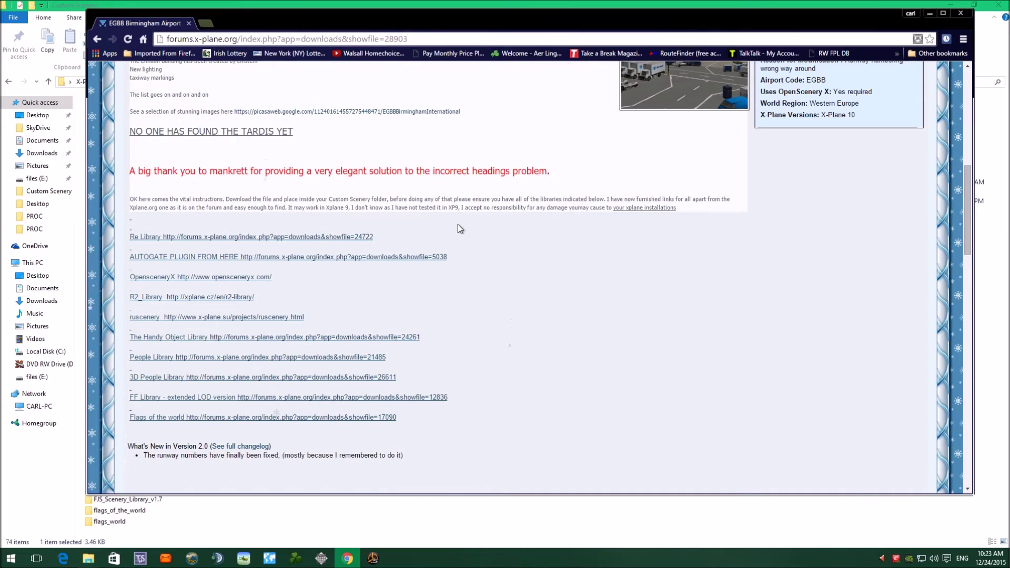
pyautogui.scroll(1, 412, 156)
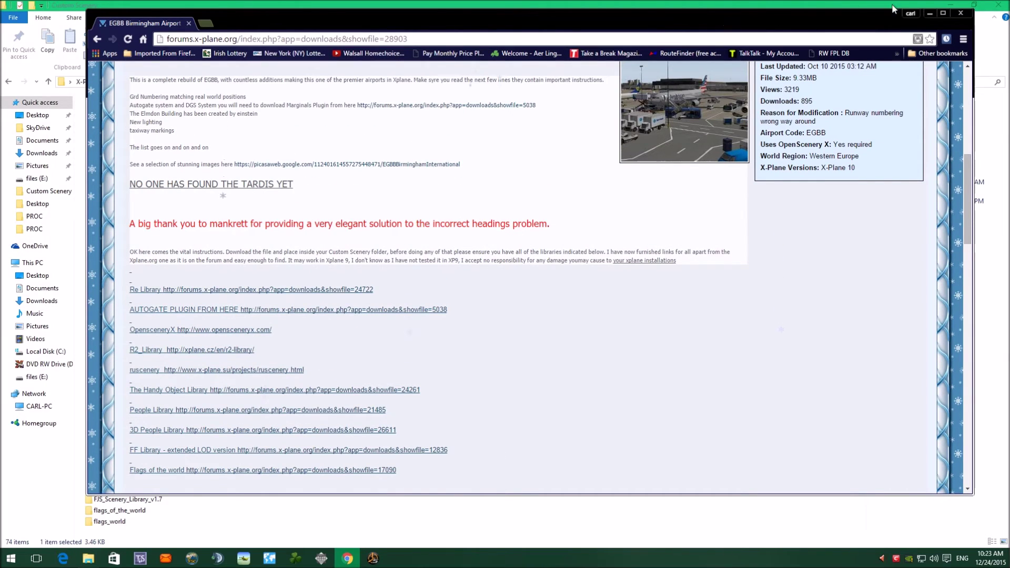
# Minimize Chrome, return to X-Plane 10's Custom Scenery, and reopen scenery_packs.ini in Notepad
pyautogui.click(928, 15)
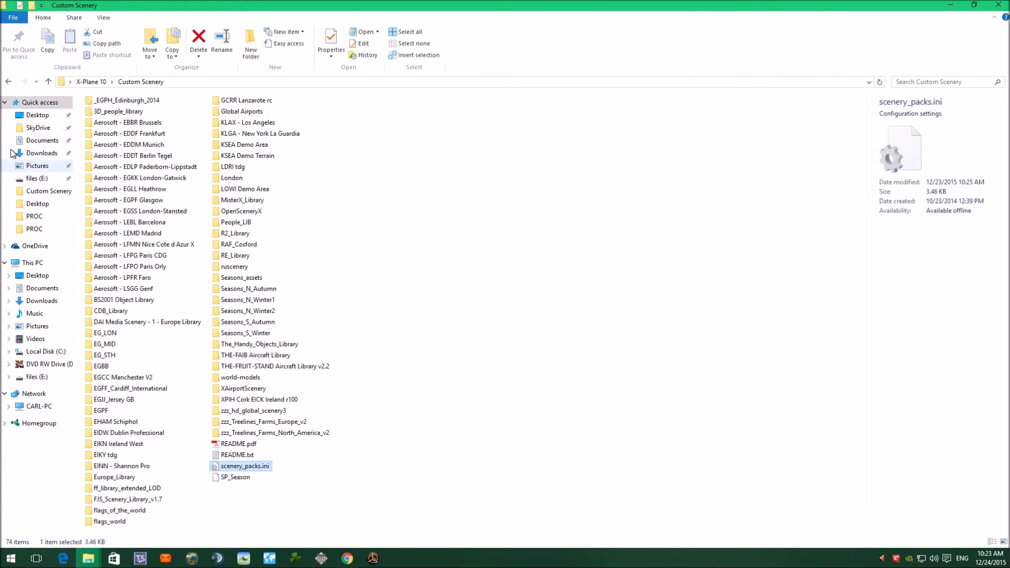
pyautogui.click(8, 81)
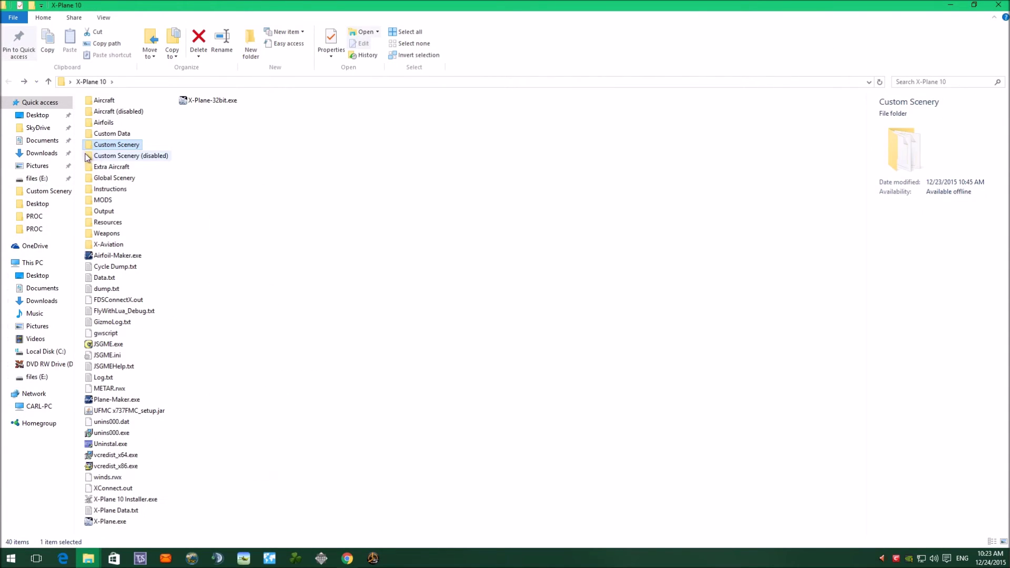
pyautogui.doubleClick(89, 148)
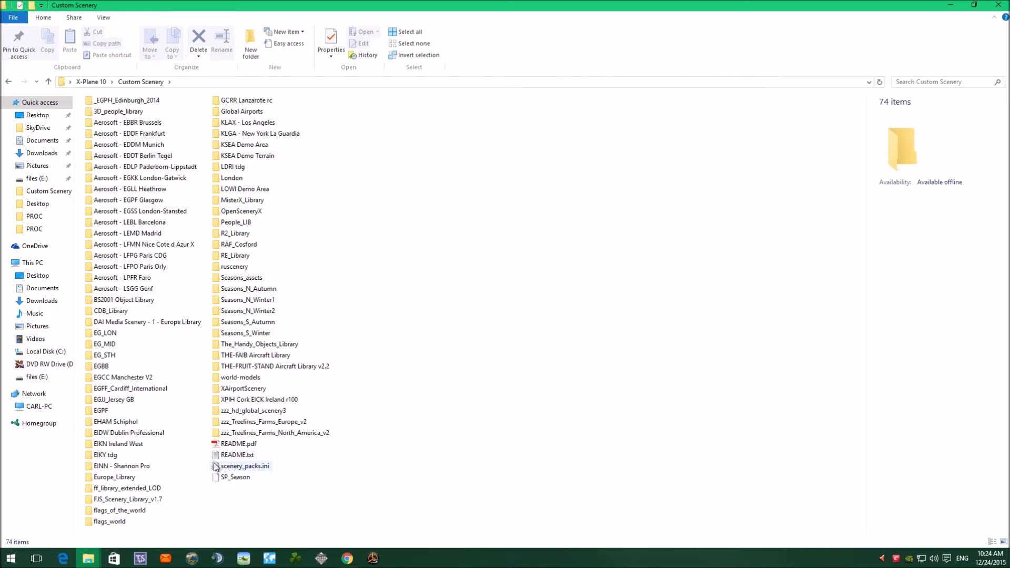
pyautogui.doubleClick(220, 469)
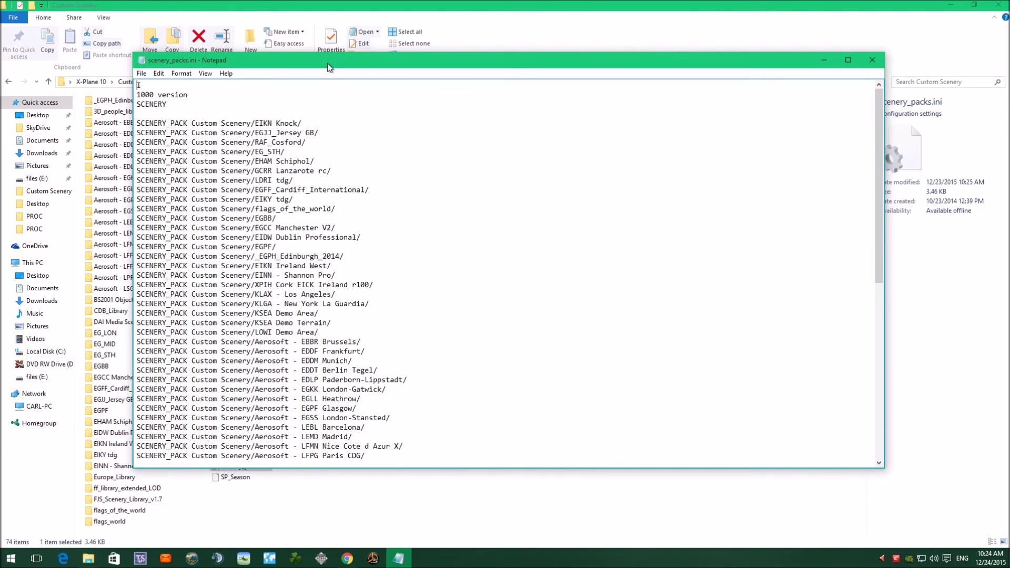
# Move Notepad right and scroll scenery_packs.ini to confirm the EGBB/ SCENERY_PACK entry
pyautogui.moveTo(327, 63); pyautogui.dragTo(425, 84)
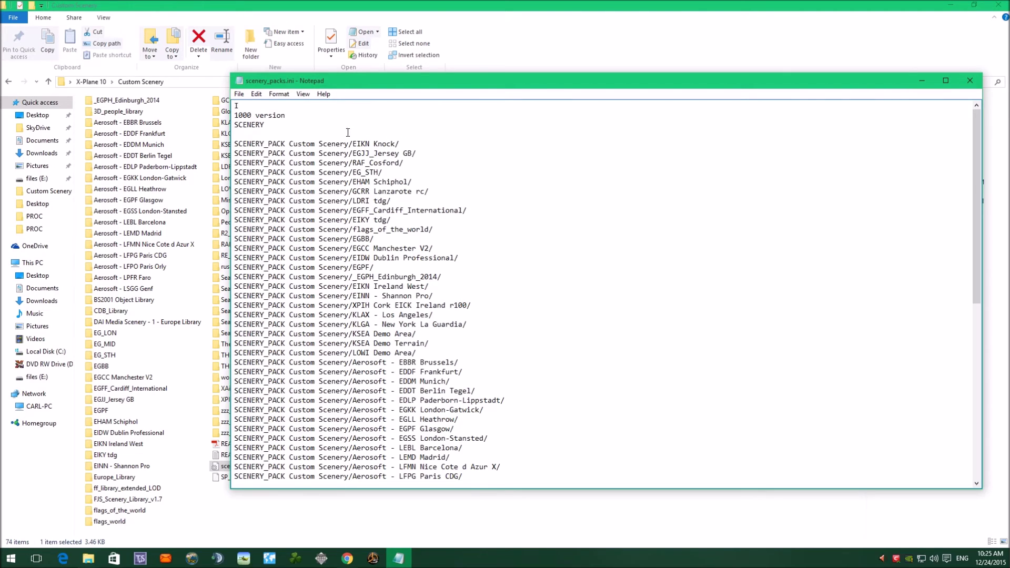
pyautogui.scroll(-12, 466, 195)
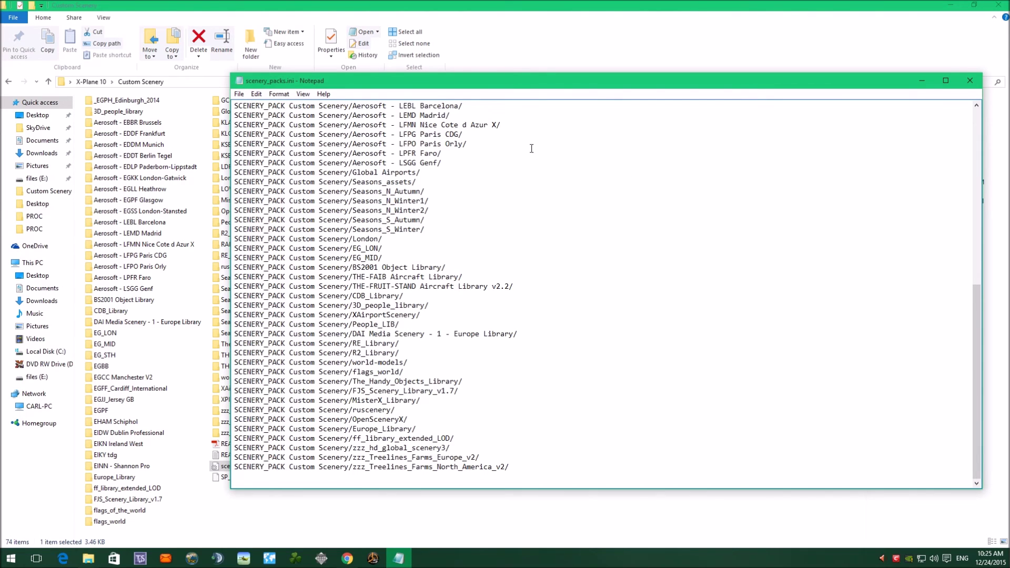
pyautogui.scroll(12, 531, 148)
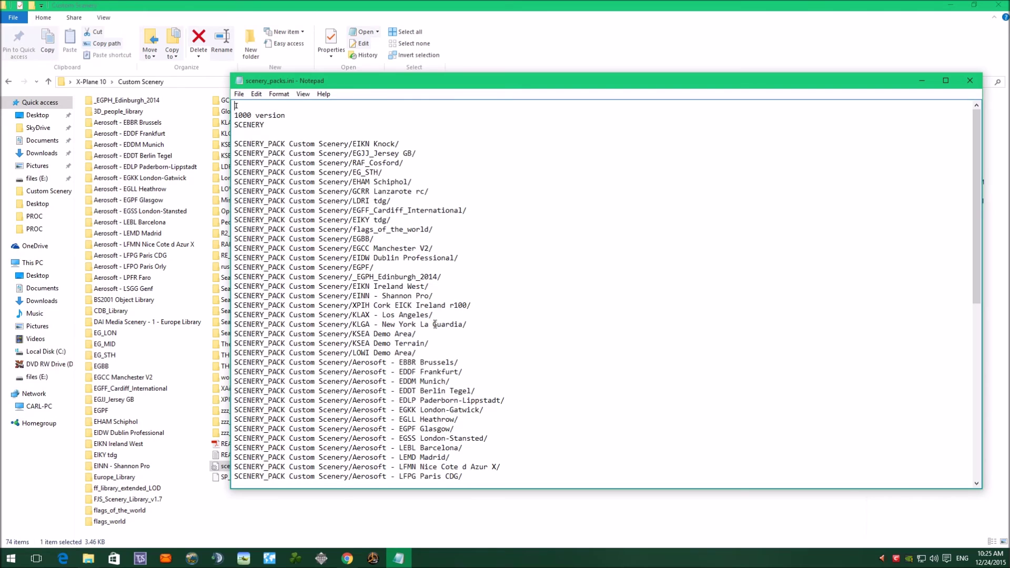
pyautogui.scroll(-6, 490, 374)
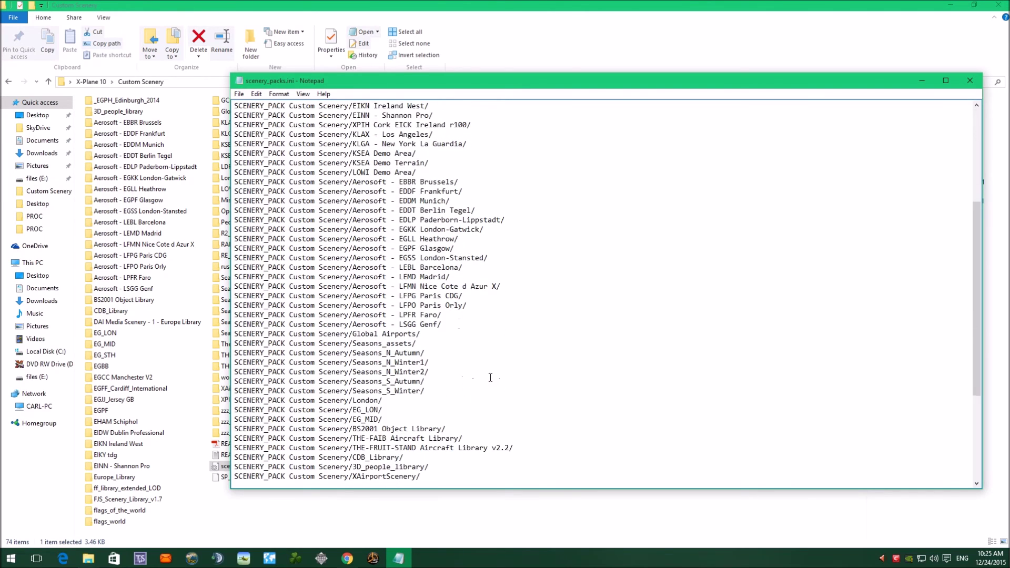
# Scroll to the end of scenery_packs.ini to check the scenery order, then close Notepad
pyautogui.scroll(-1, 387, 358)
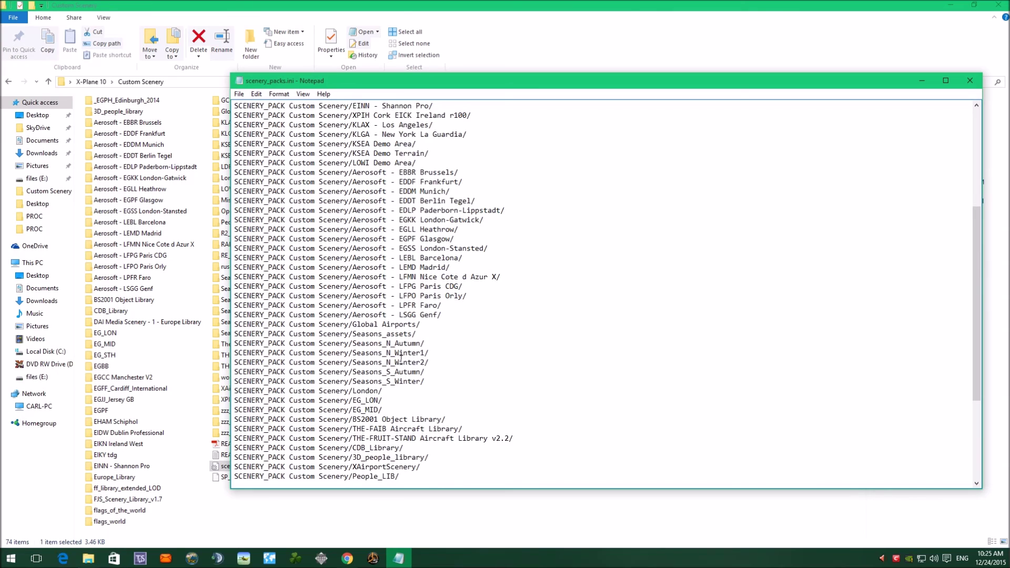
pyautogui.scroll(-1, 442, 355)
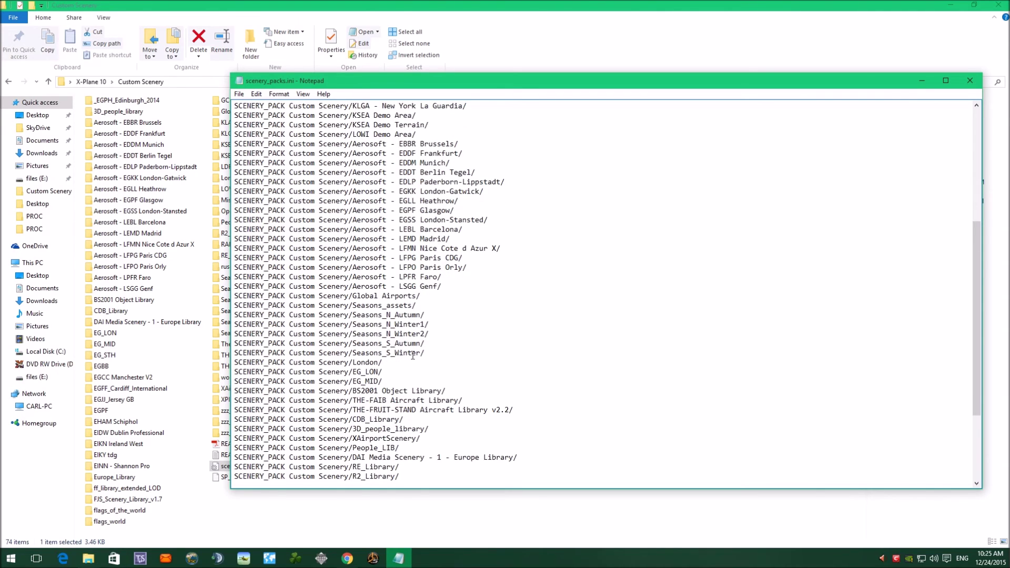
pyautogui.scroll(-2, 466, 339)
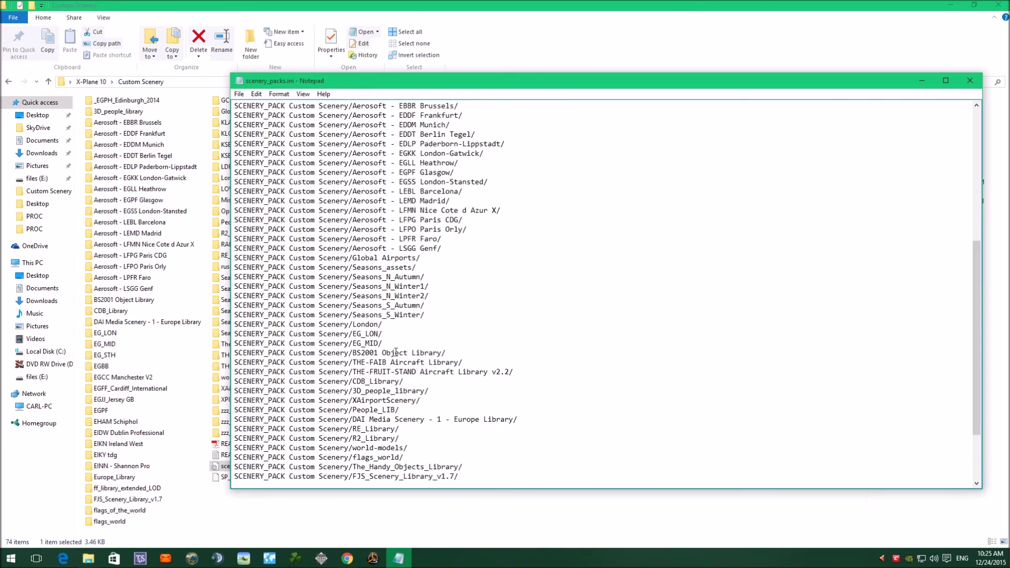
pyautogui.scroll(-2, 392, 348)
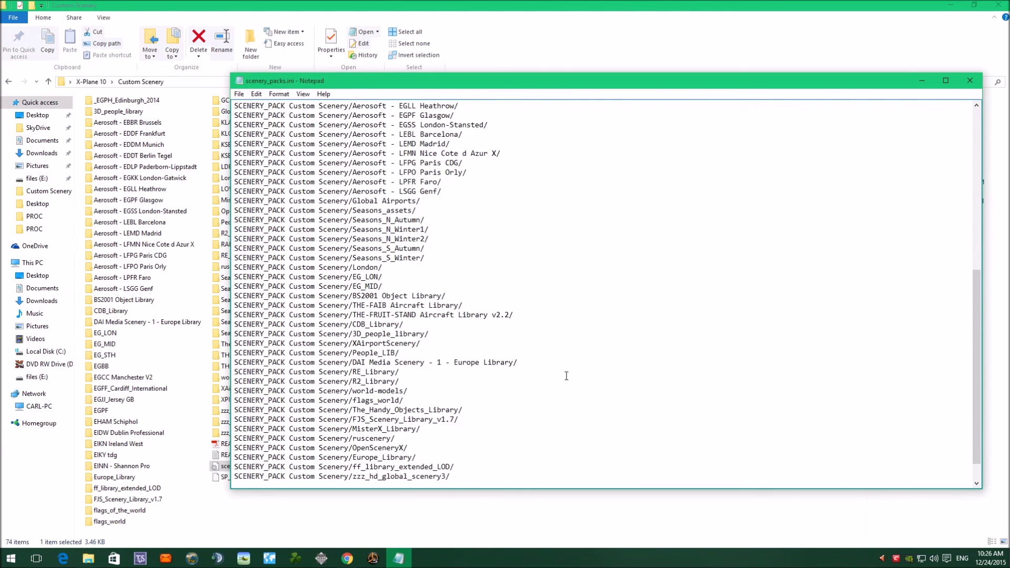
pyautogui.write('SCENERY_PACK Custom Scenery/zzz_Treelines_Farms_Europe_v2/ SCENERY_PACK Custom Scenery/zzz_Treelines_Farms_North_America_v2/')
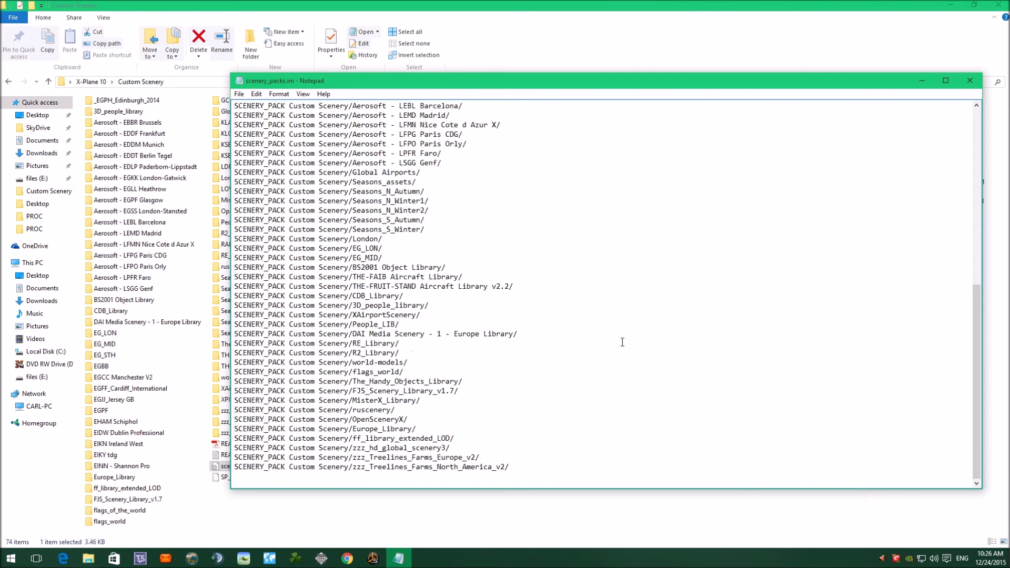
pyautogui.click(970, 81)
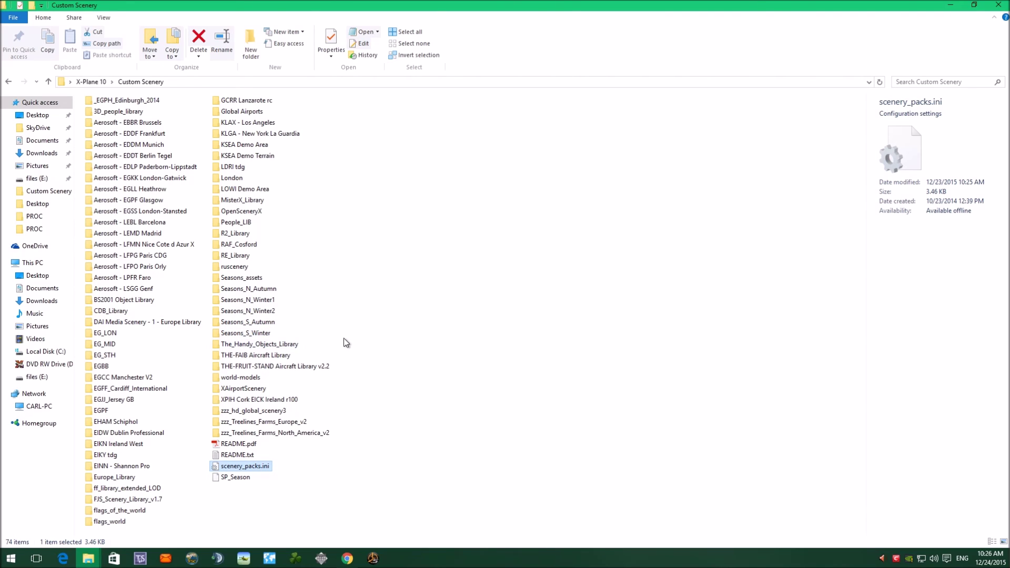
# Go back to X-Plane 10 and open the Aircraft folder with its 8 aircraft subfolders
pyautogui.click(10, 84)
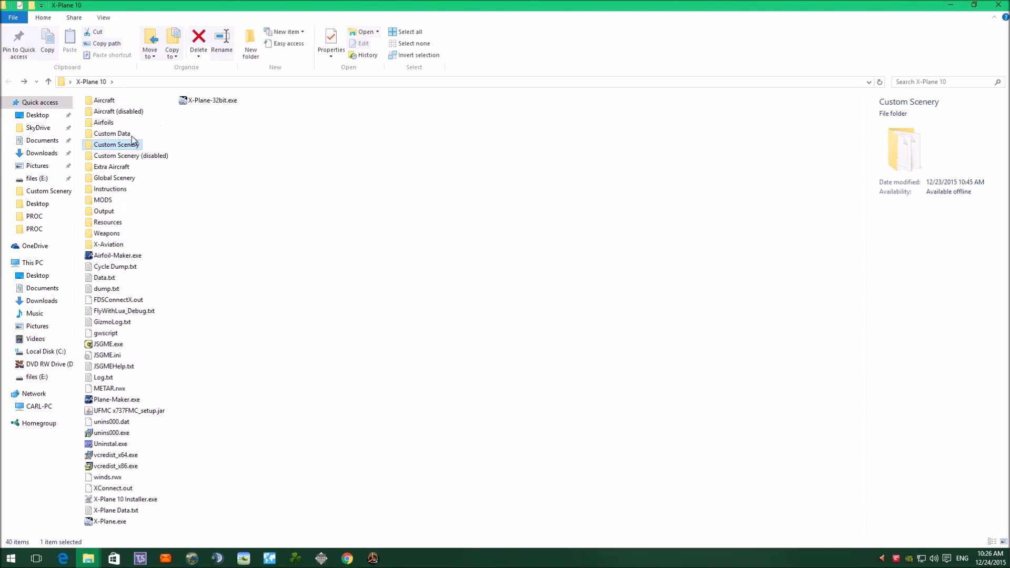
pyautogui.doubleClick(93, 101)
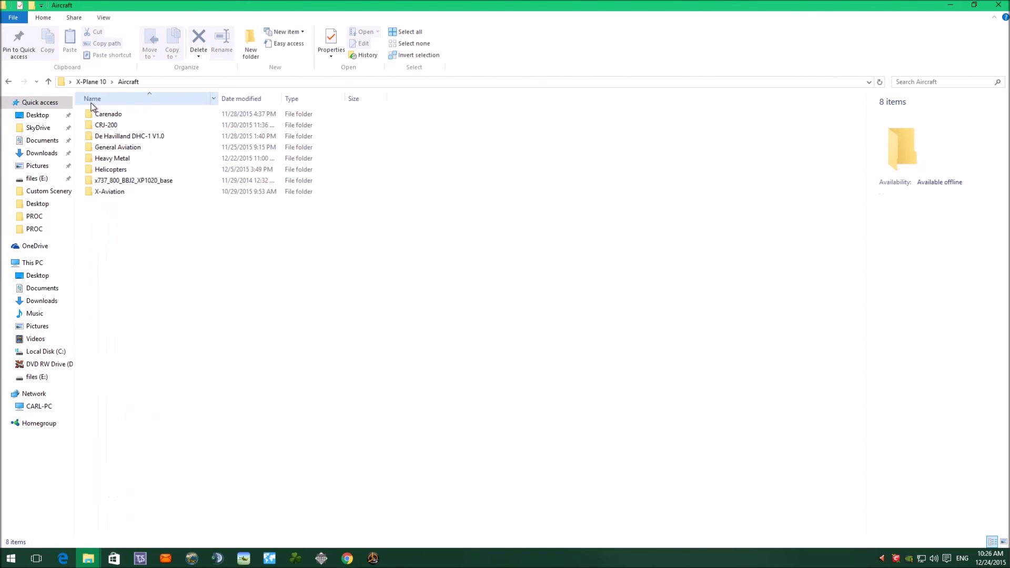